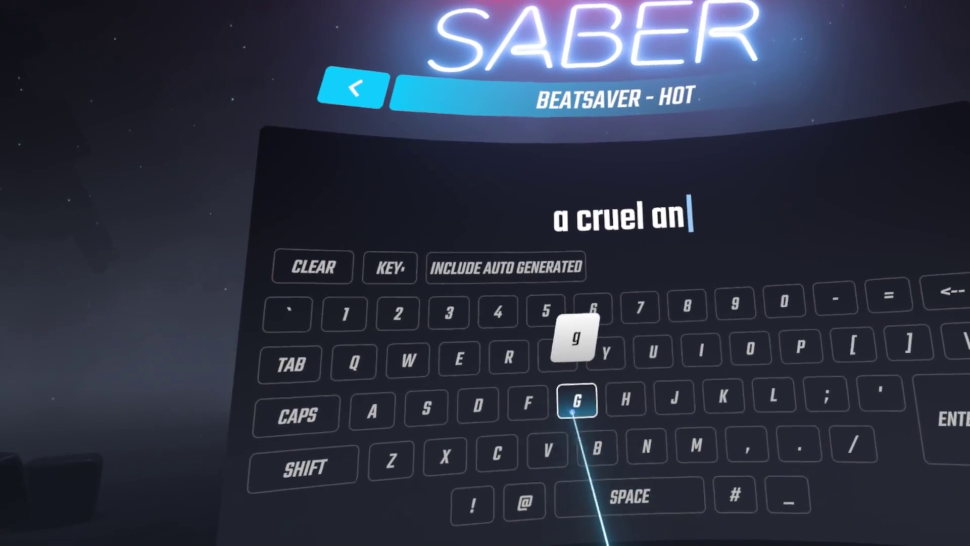
Search BeatSaver for 'a cruel angel' and download the Cruel Angel Thesis map on Hard.
{"action": "type", "text": "el"}
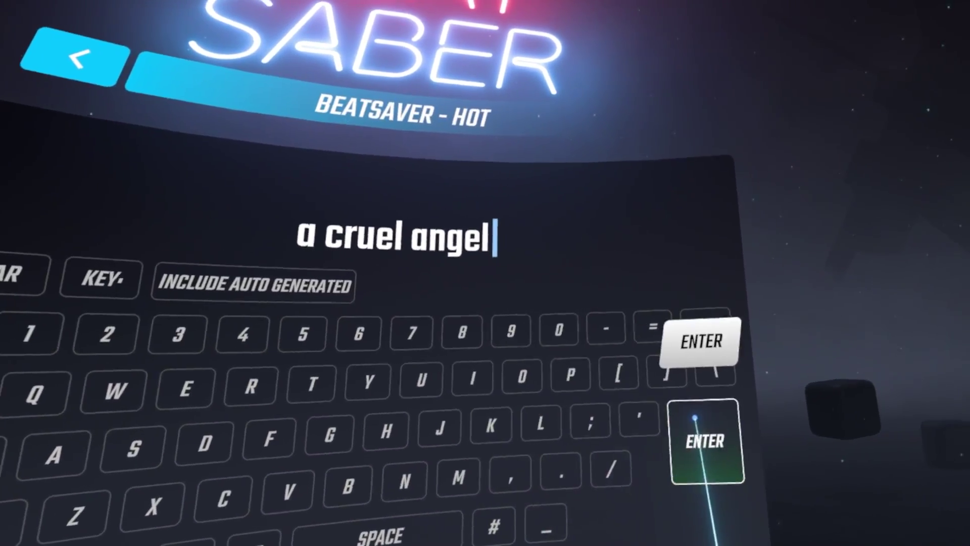
{"action": "left_click", "coordinate": [695, 417]}
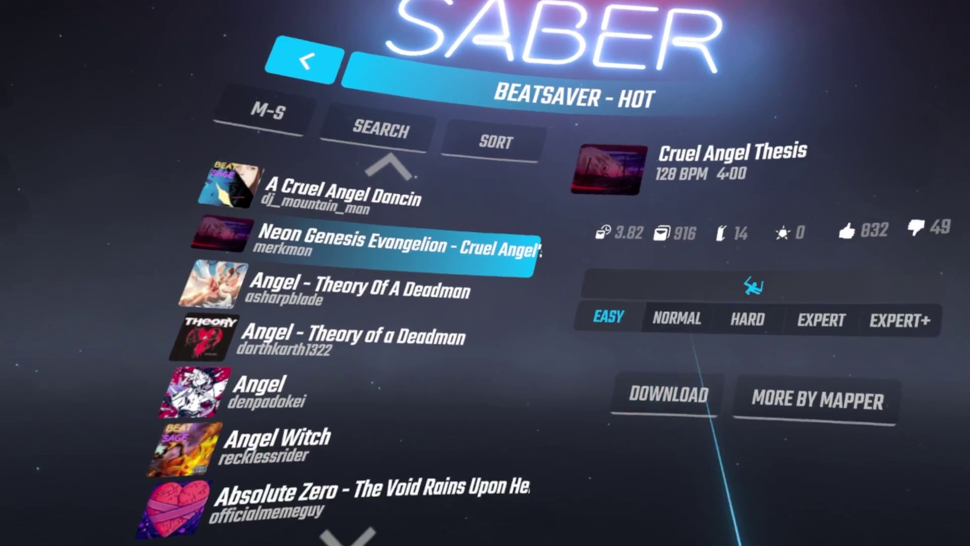
{"action": "left_click", "coordinate": [751, 369]}
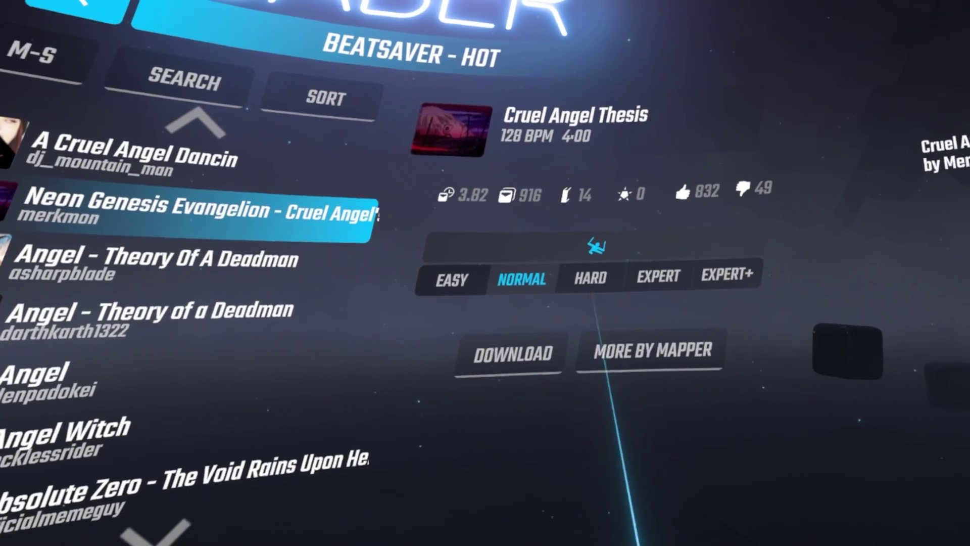
{"action": "left_click", "coordinate": [590, 279]}
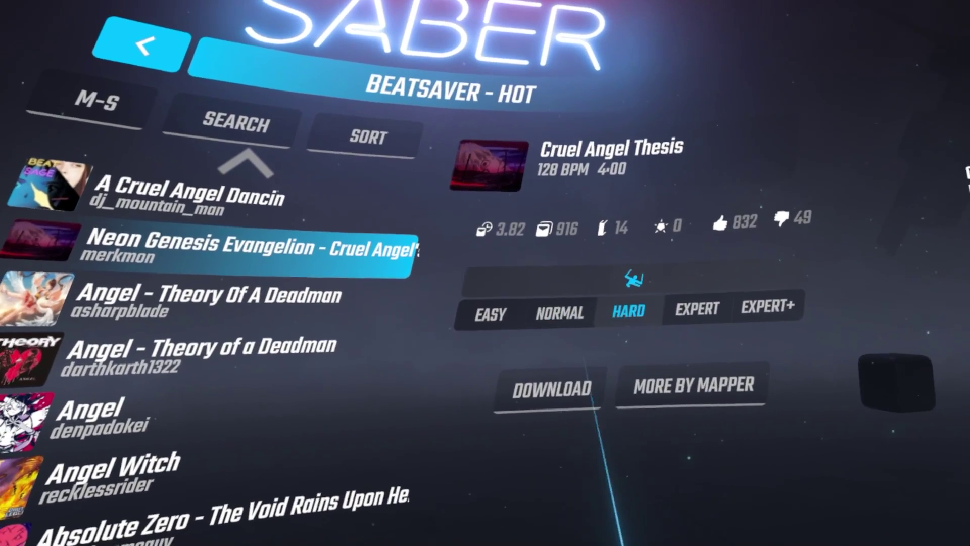
{"action": "left_click", "coordinate": [523, 354]}
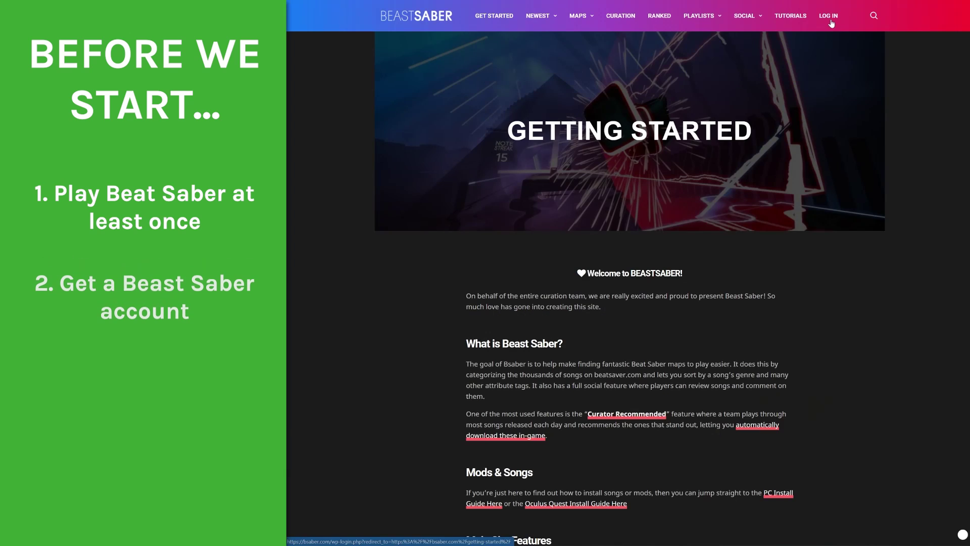
Bring up the BeastSaber login form.
{"action": "left_click", "coordinate": [831, 23]}
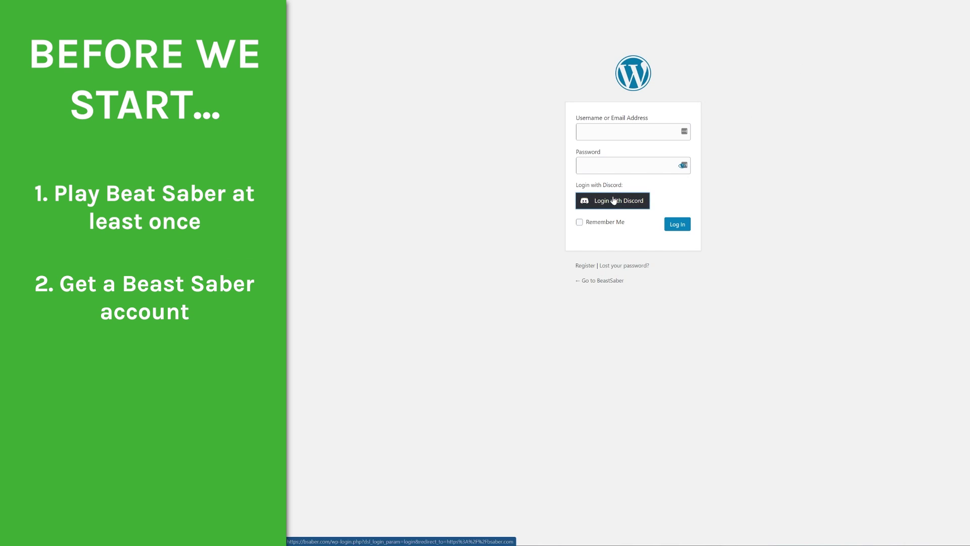
Authorize BeastSaber sign-in with Discord, then save ModAssistant.exe into Documents\Beat Saber.
{"action": "left_click", "coordinate": [621, 200]}
{"action": "left_click", "coordinate": [673, 391]}
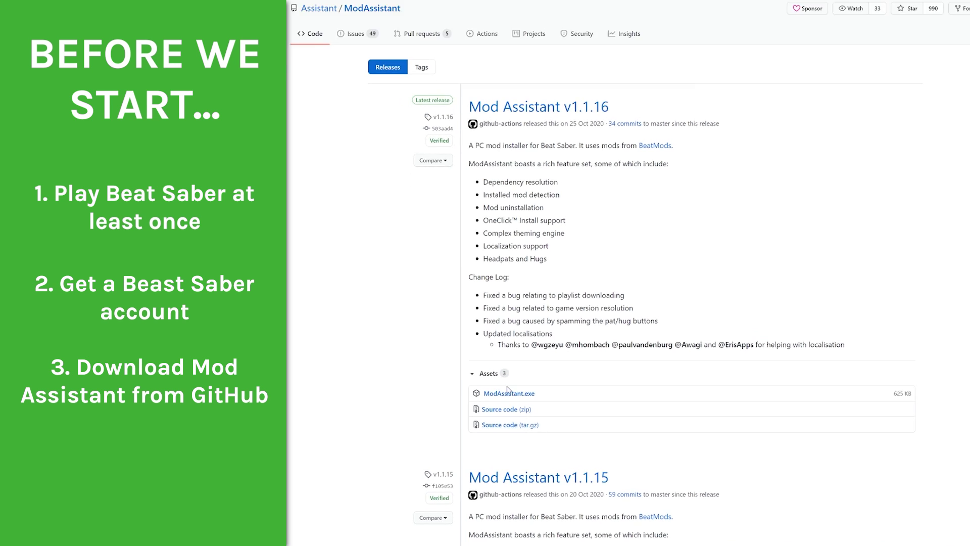
{"action": "left_click", "coordinate": [502, 402]}
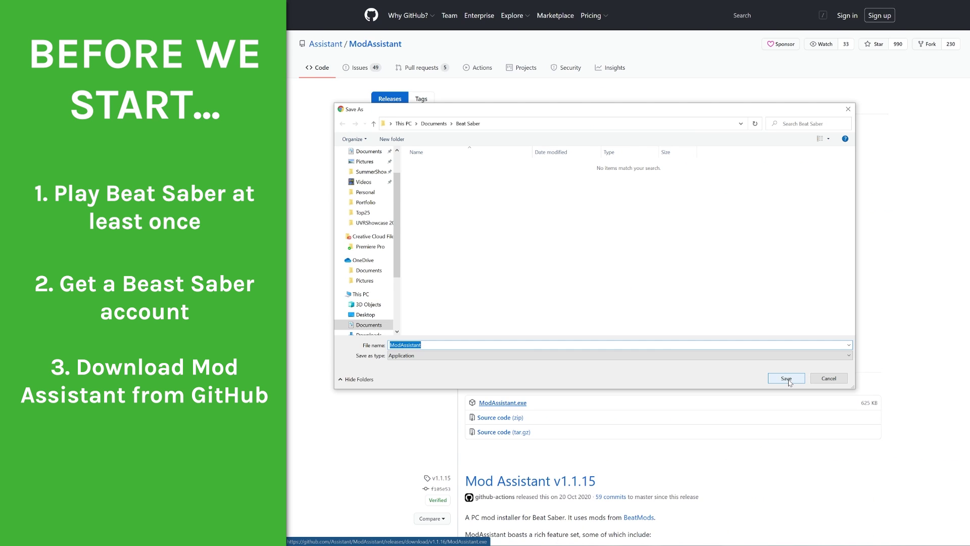
{"action": "left_click", "coordinate": [788, 379]}
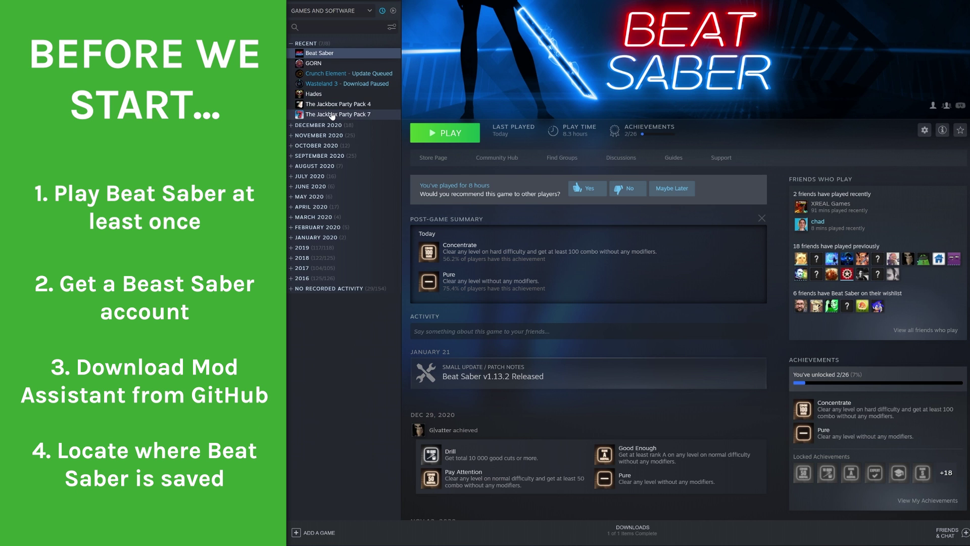
Browse Beat Saber's local files from Steam Properties to reveal the steamapps\common\Beat Saber path.
{"action": "right_click", "coordinate": [323, 55]}
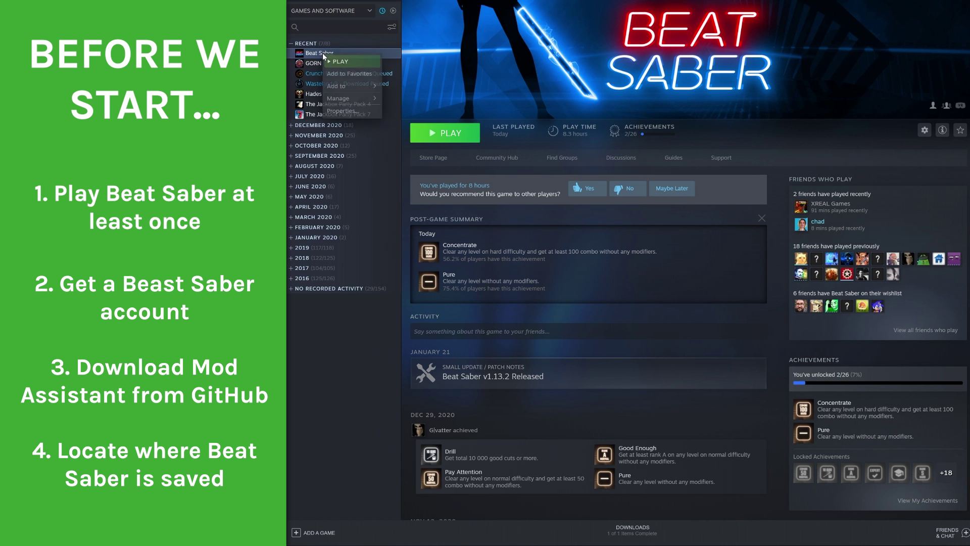
{"action": "left_click", "coordinate": [354, 114]}
{"action": "left_click", "coordinate": [481, 192]}
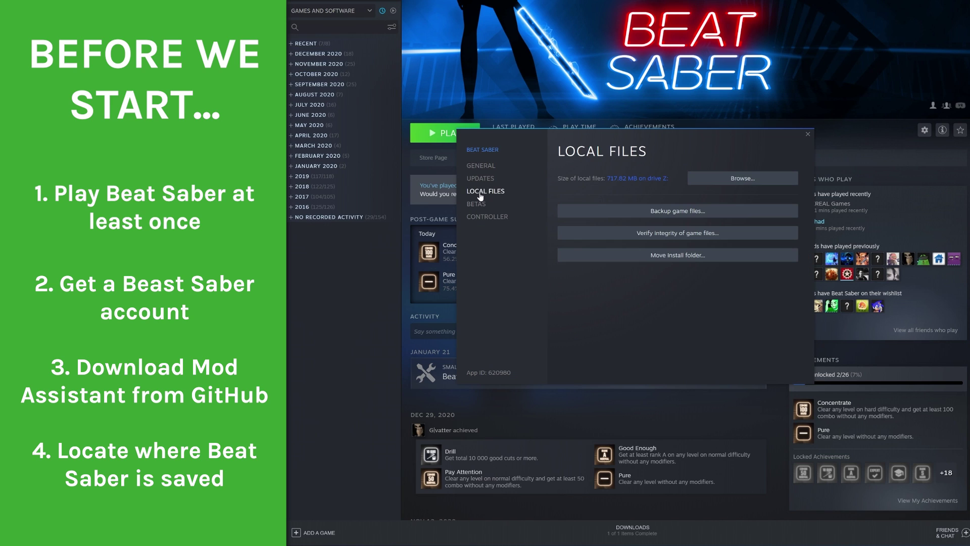
{"action": "left_click", "coordinate": [741, 181]}
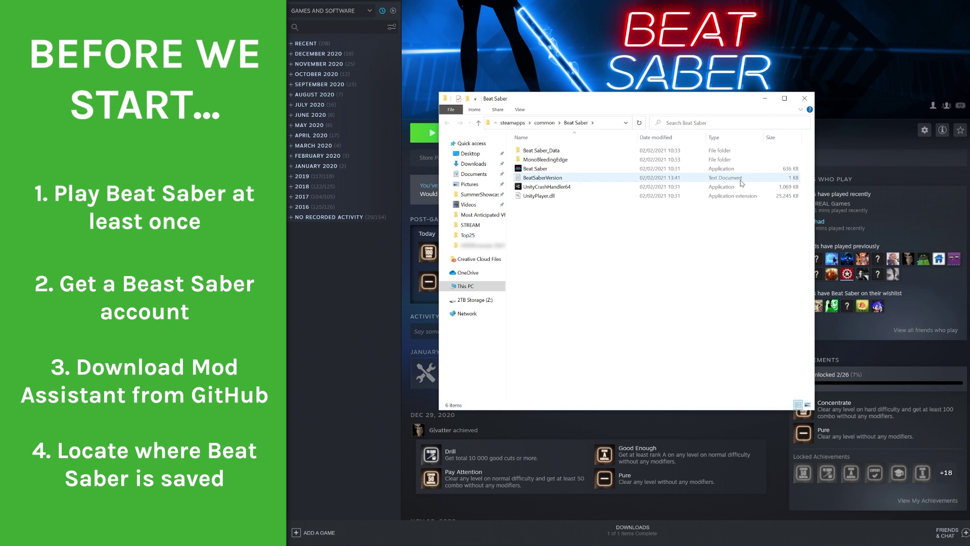
{"action": "left_click", "coordinate": [612, 124]}
{"action": "left_click", "coordinate": [651, 234]}
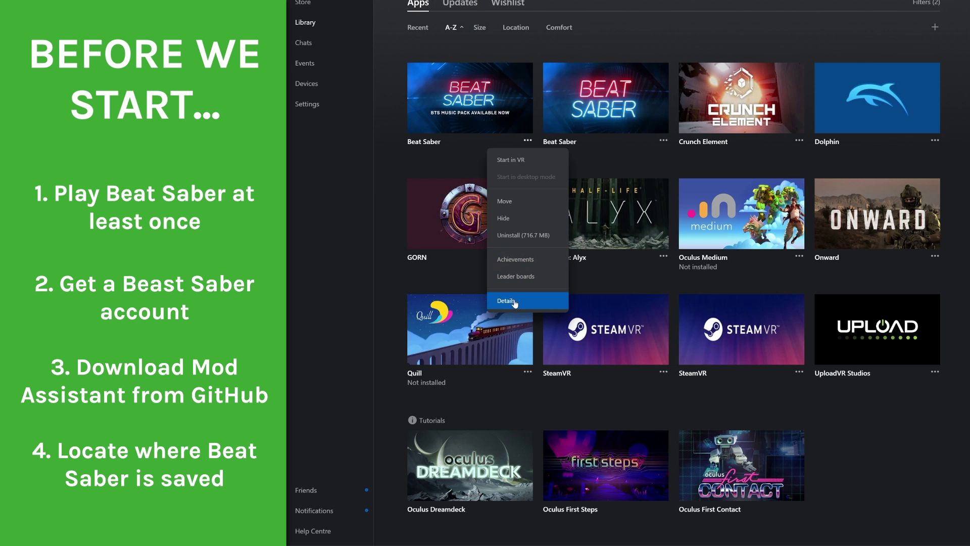
{"action": "left_click", "coordinate": [514, 299]}
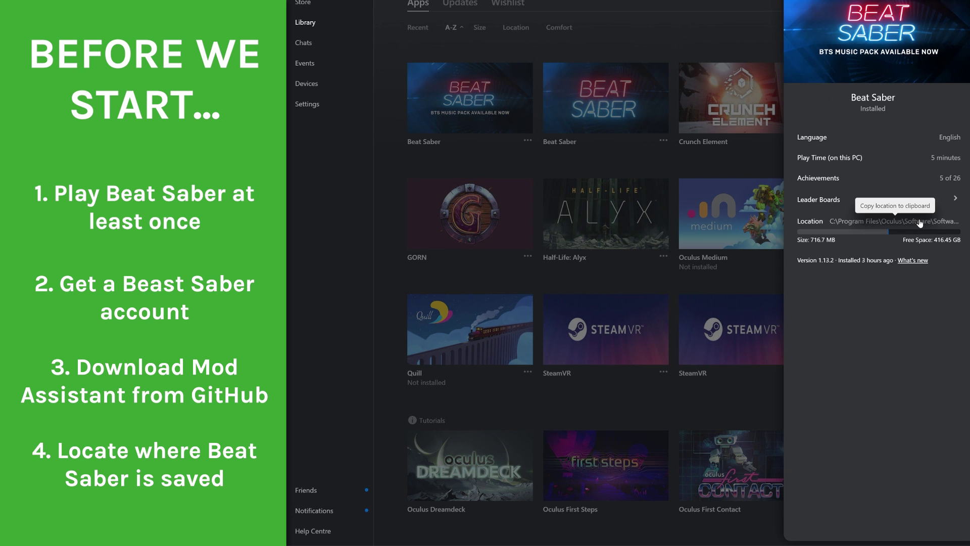
Go to Beat Saber's Oculus install location in Explorer and move Fleetwood Mac - Dreams into CustomLevels.
{"action": "left_click", "coordinate": [920, 222]}
{"action": "type", "text": "C:\\Program Files\\Oculus\\Software\\Software\\hyperbolic-magnetism-beat-saber\\"}
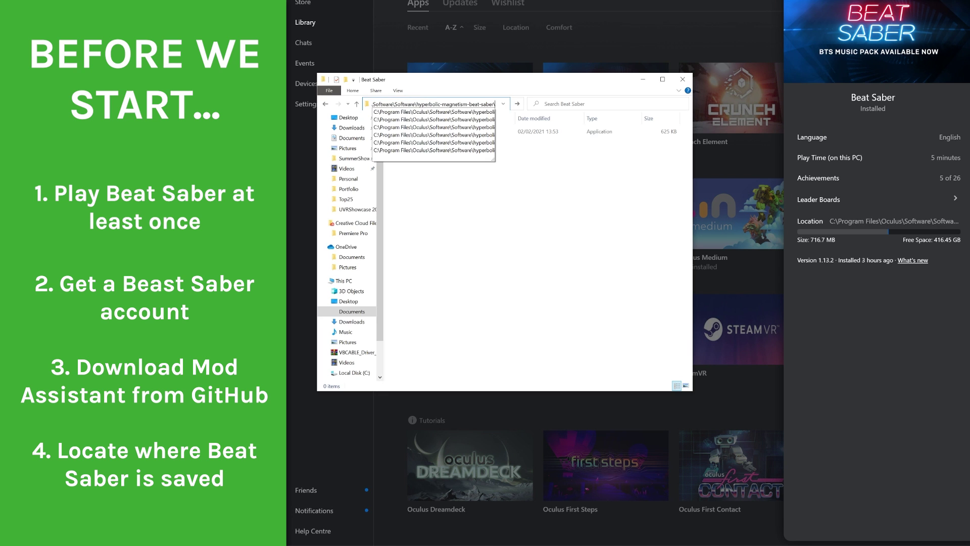
{"action": "key", "text": "Return"}
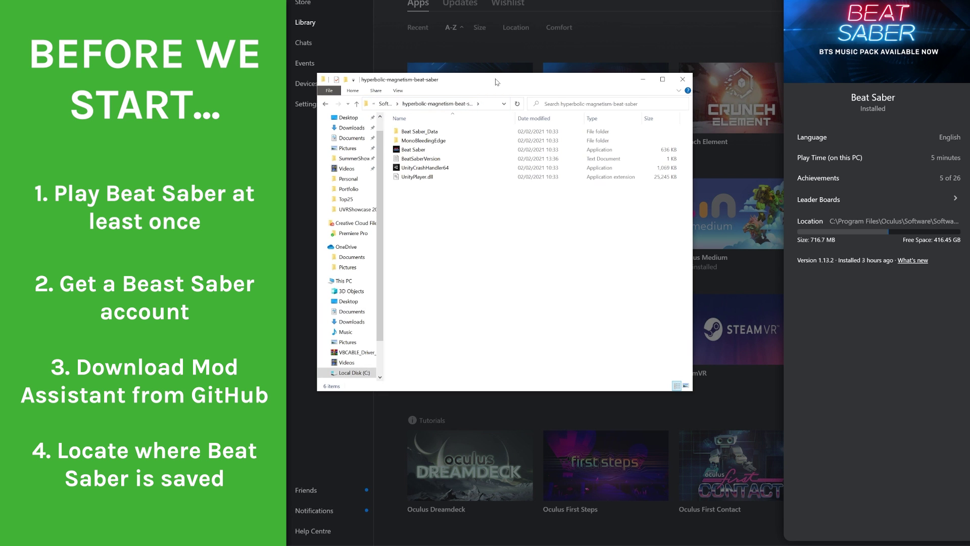
{"action": "left_click_drag", "start_coordinate": [497, 82], "coordinate": [525, 71]}
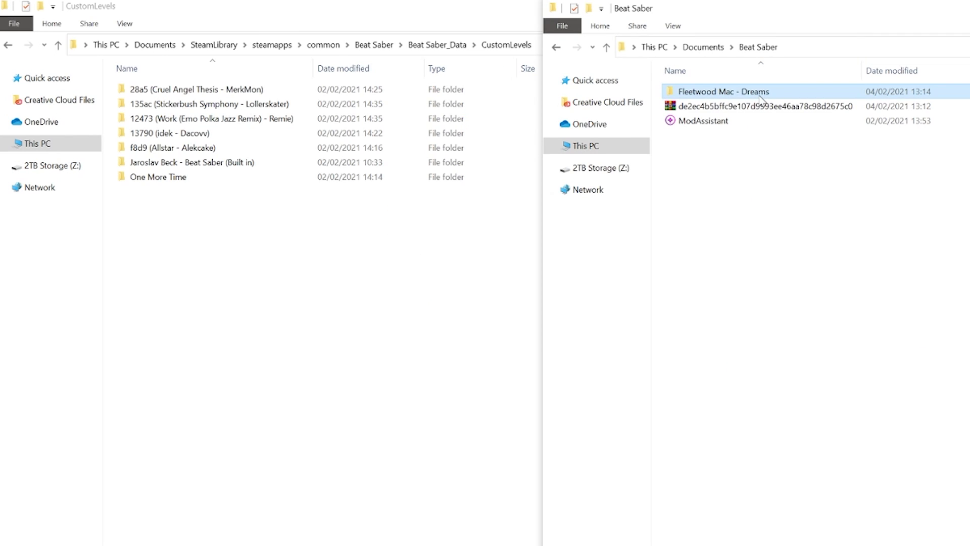
{"action": "left_click_drag", "start_coordinate": [759, 96], "coordinate": [353, 312]}
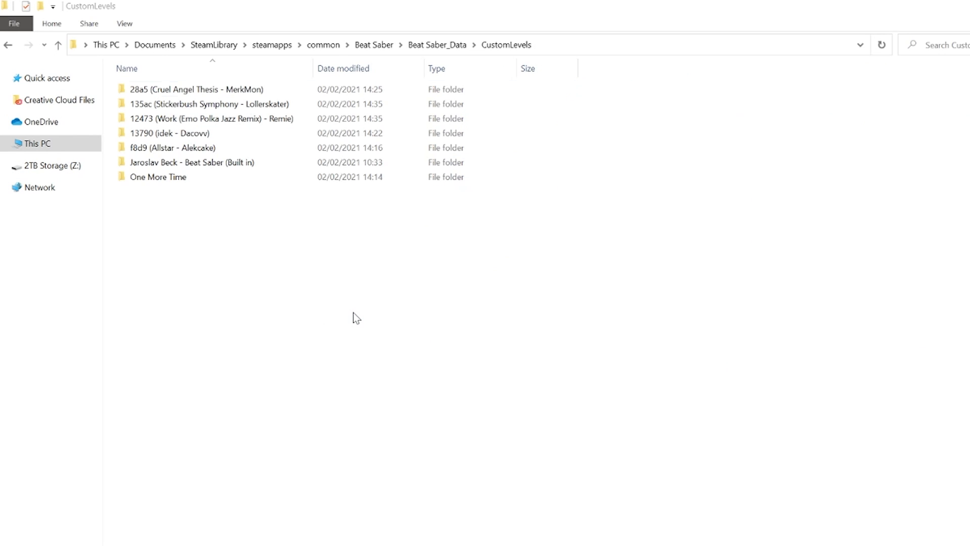
Deselect the moved map folder in CustomLevels, then launch Mod Assistant.
{"action": "left_click", "coordinate": [353, 312]}
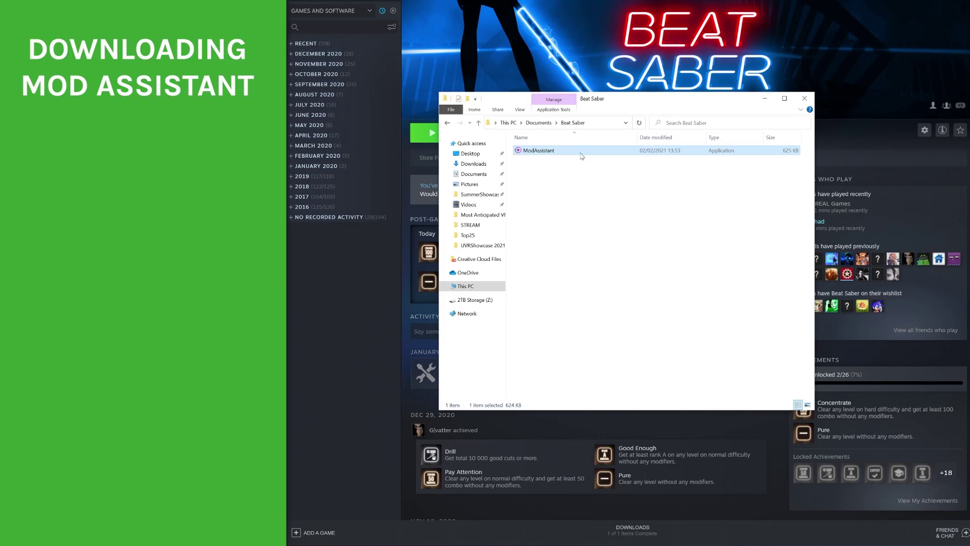
{"action": "double_click", "coordinate": [580, 152]}
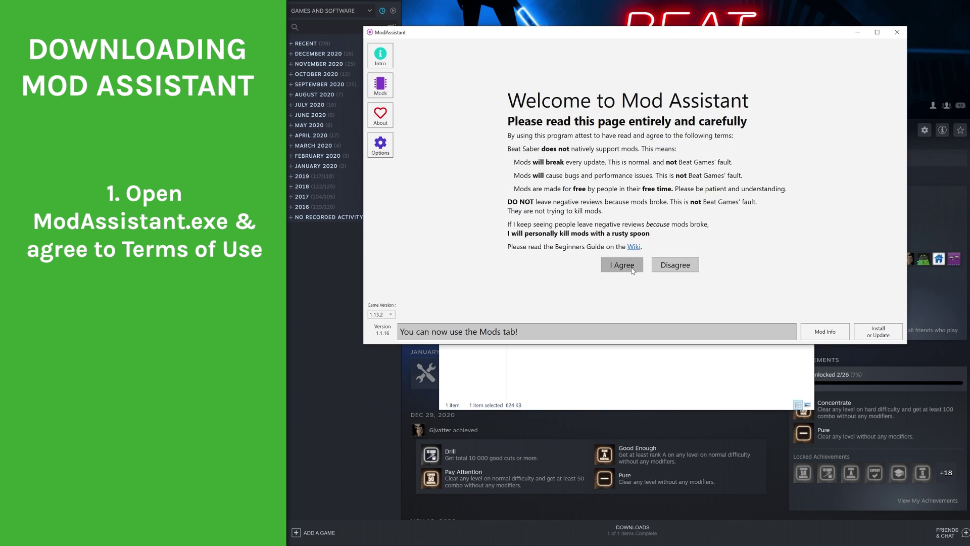
Show the Mods list in Mod Assistant and scroll through the available mods.
{"action": "left_click", "coordinate": [385, 95]}
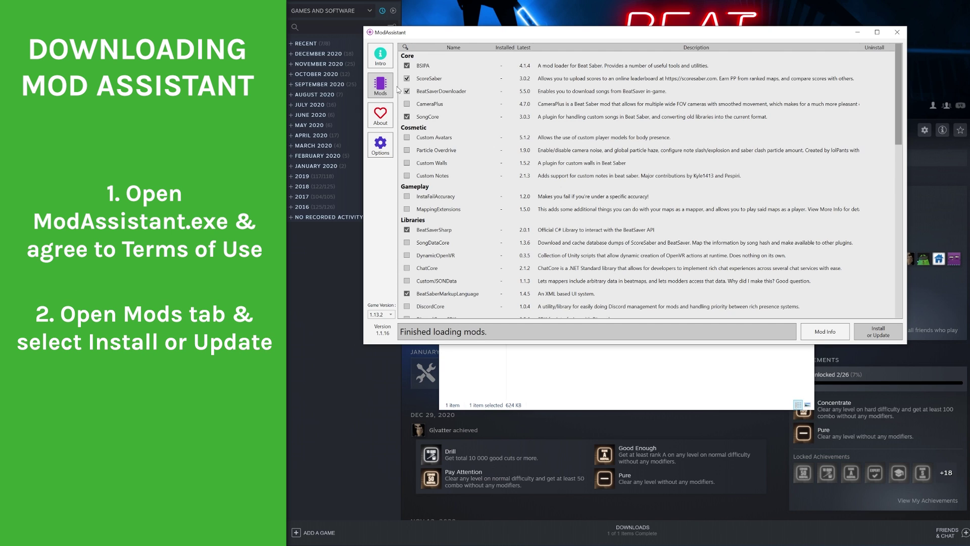
{"action": "left_click_drag", "start_coordinate": [899, 76], "coordinate": [894, 257]}
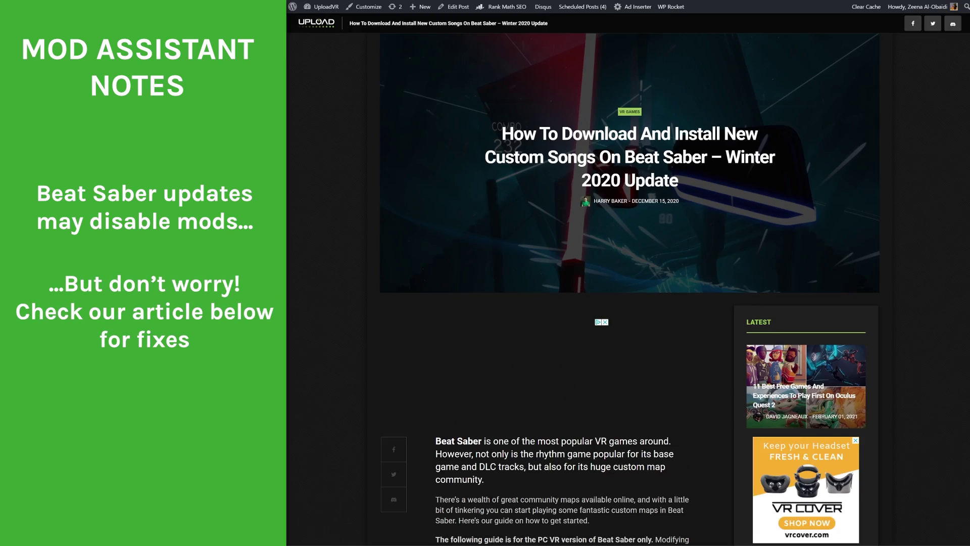
Scroll down through the older Mod Assistant release notes on GitHub.
{"action": "scroll", "coordinate": [630, 290], "scroll_direction": "down", "scroll_amount": 5}
{"action": "scroll", "coordinate": [631, 290], "scroll_direction": "down", "scroll_amount": 6}
{"action": "scroll", "coordinate": [630, 289], "scroll_direction": "down", "scroll_amount": 6}
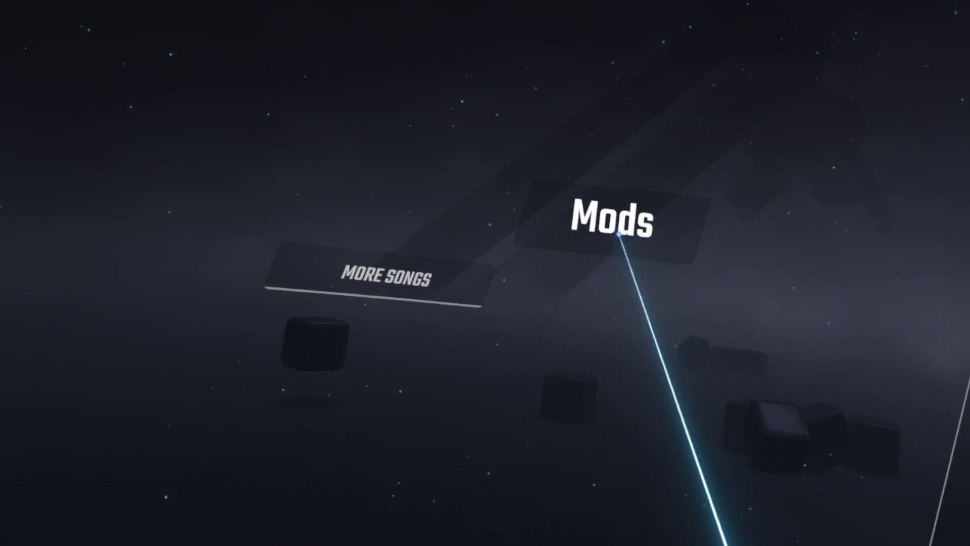
In More Songs, view Dancing Queen's Hard difficulty from the ScoreSaber - Trending list.
{"action": "left_click", "coordinate": [389, 282]}
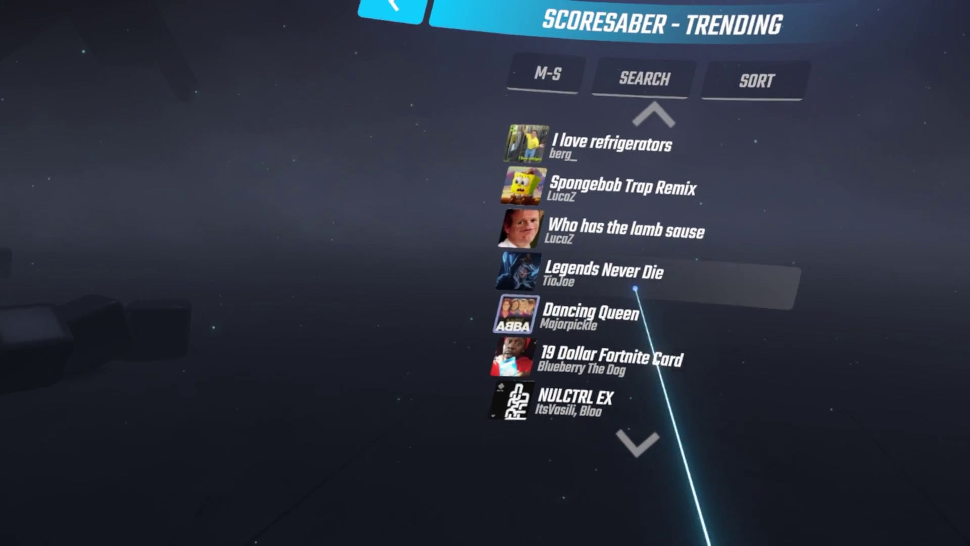
{"action": "left_click", "coordinate": [654, 316]}
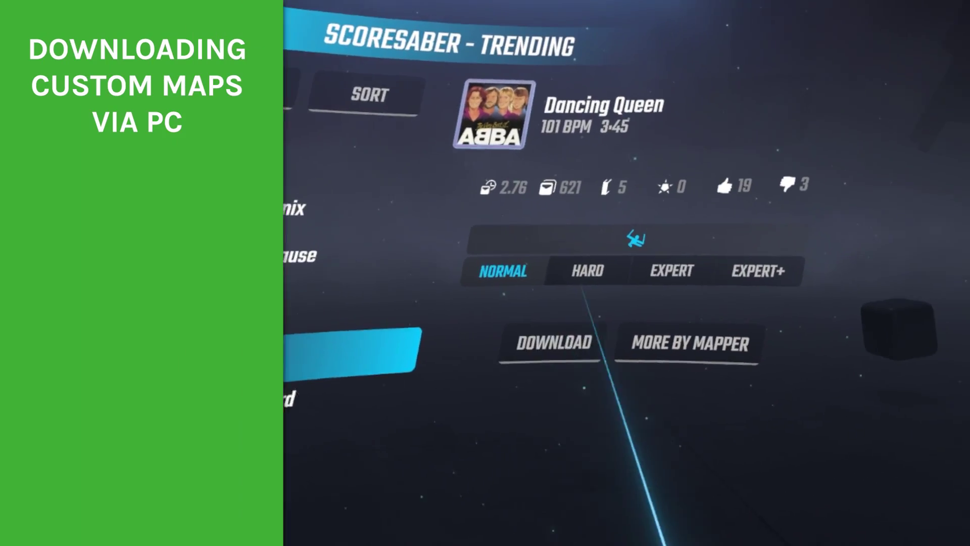
{"action": "left_click", "coordinate": [594, 276]}
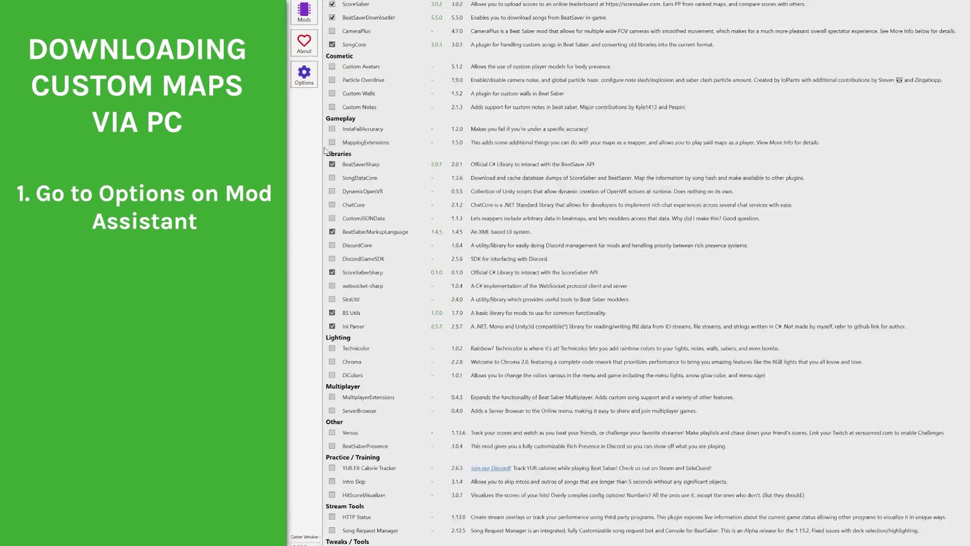
Turn on BeatSaver one-click installs in Mod Assistant's Options page.
{"action": "left_click", "coordinate": [322, 122]}
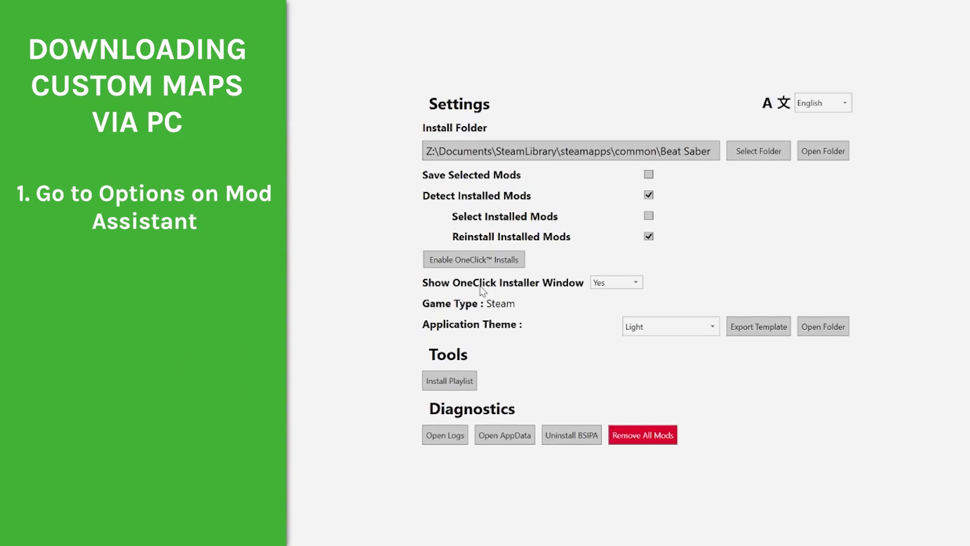
{"action": "left_click", "coordinate": [500, 265]}
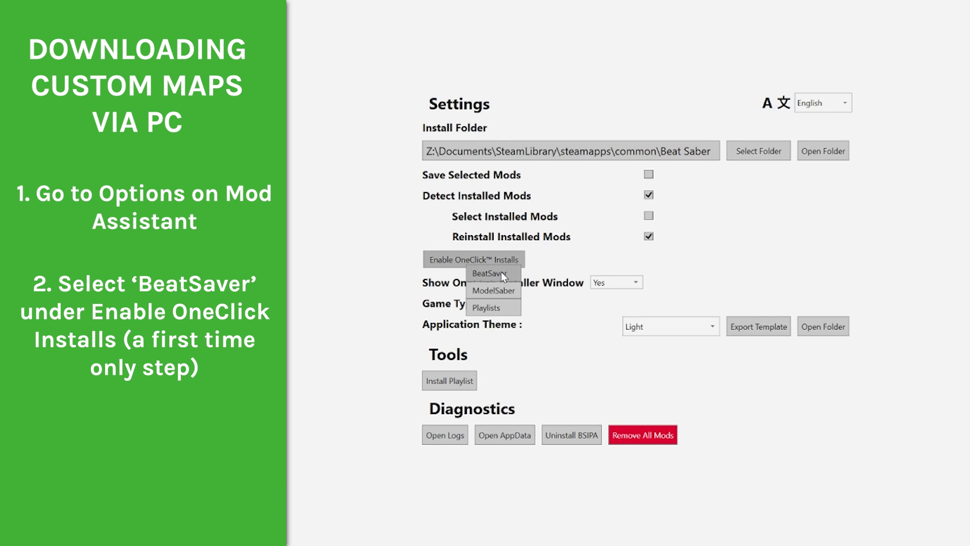
{"action": "left_click", "coordinate": [489, 273]}
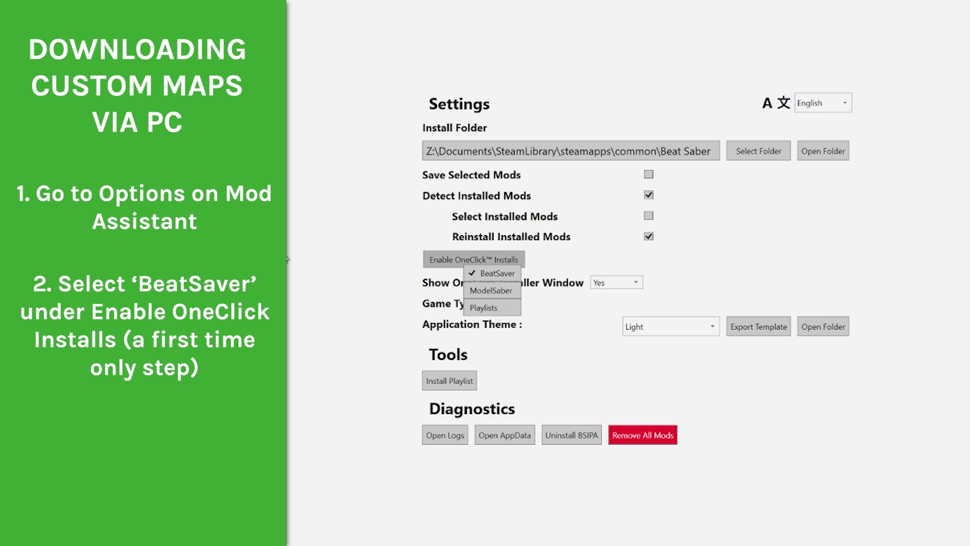
{"action": "key", "text": "Escape"}
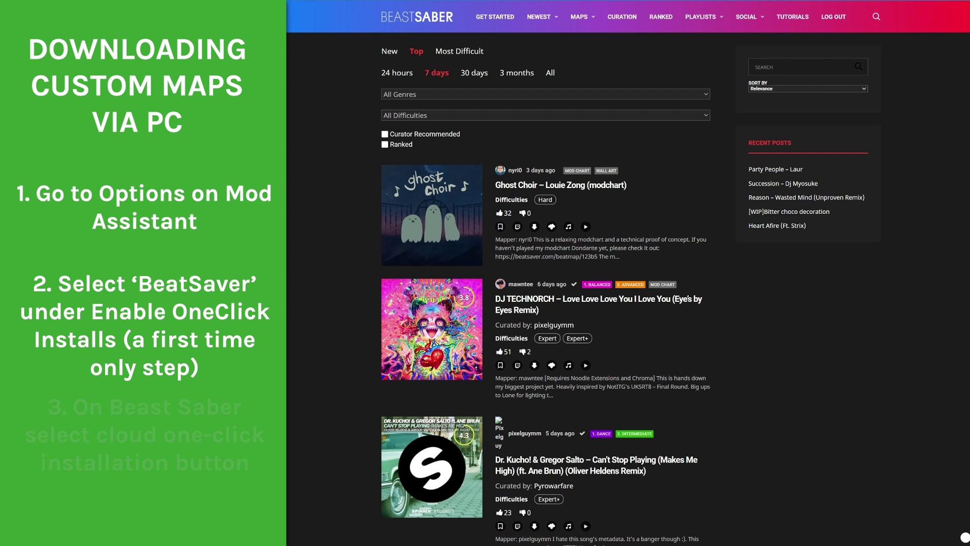
One-click install the Stickerbush Symphony map from BeastSaber, handing it to Mod Assistant.
{"action": "scroll", "coordinate": [545, 273], "scroll_direction": "down", "scroll_amount": 4}
{"action": "scroll", "coordinate": [623, 273], "scroll_direction": "down", "scroll_amount": 5}
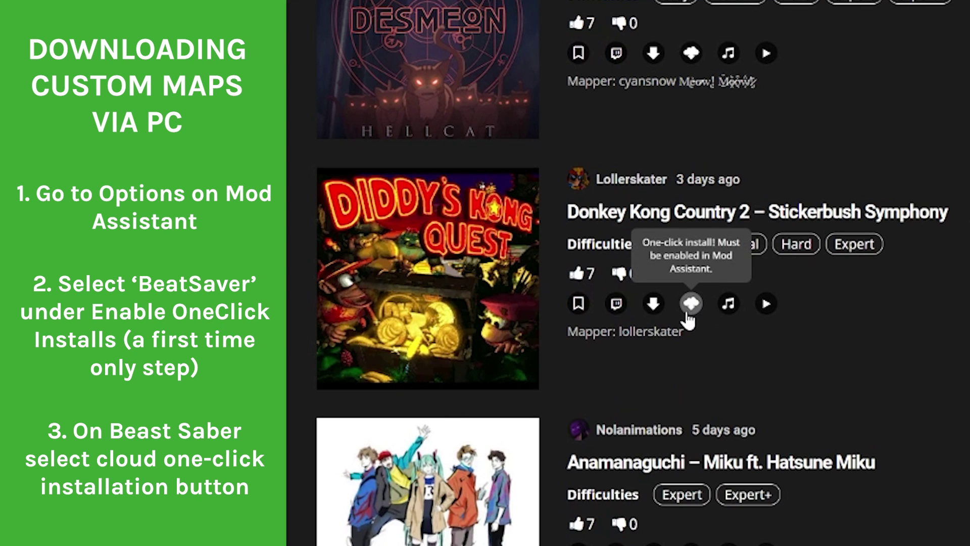
{"action": "left_click", "coordinate": [689, 313]}
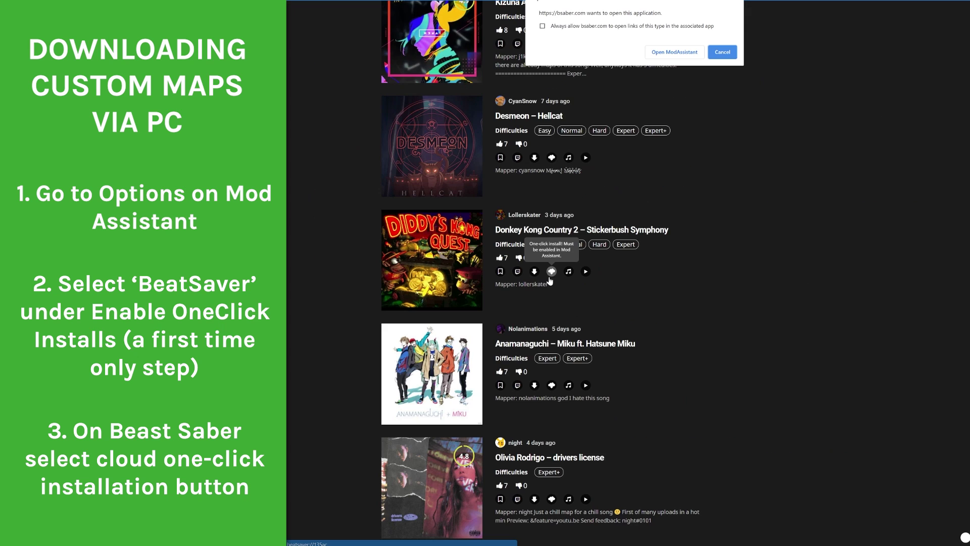
{"action": "left_click", "coordinate": [665, 55]}
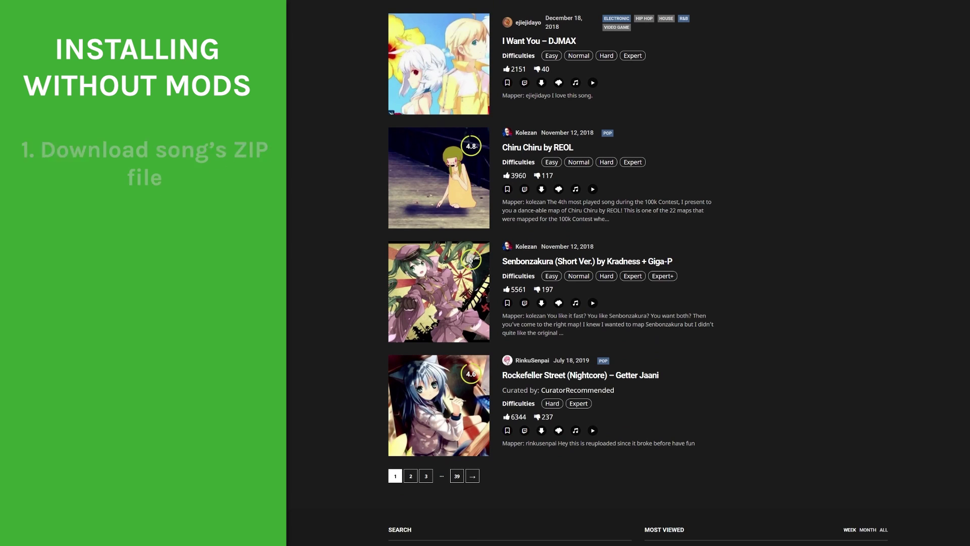
Download a song map's ZIP file from BeastSaber and save it into Documents\Beat Saber.
{"action": "left_click", "coordinate": [541, 189]}
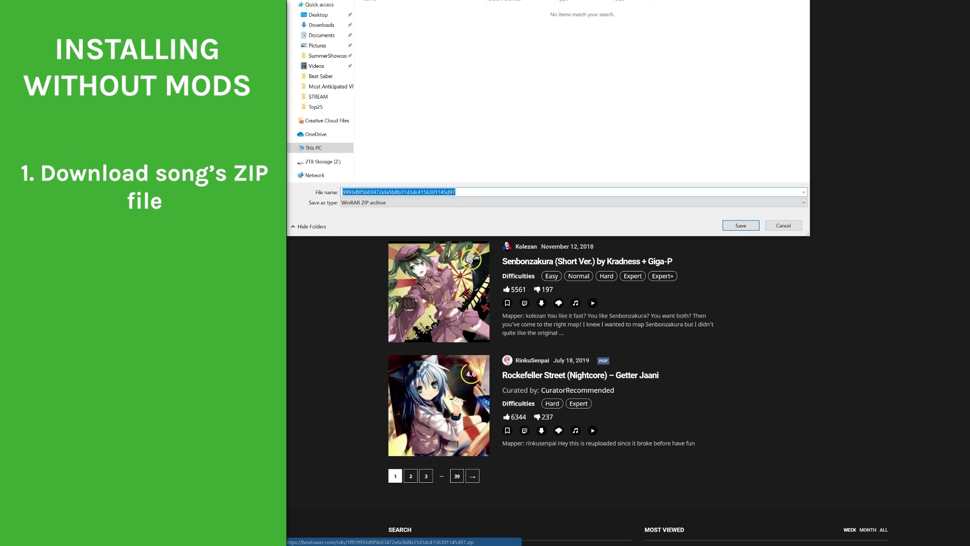
{"action": "left_click", "coordinate": [725, 227]}
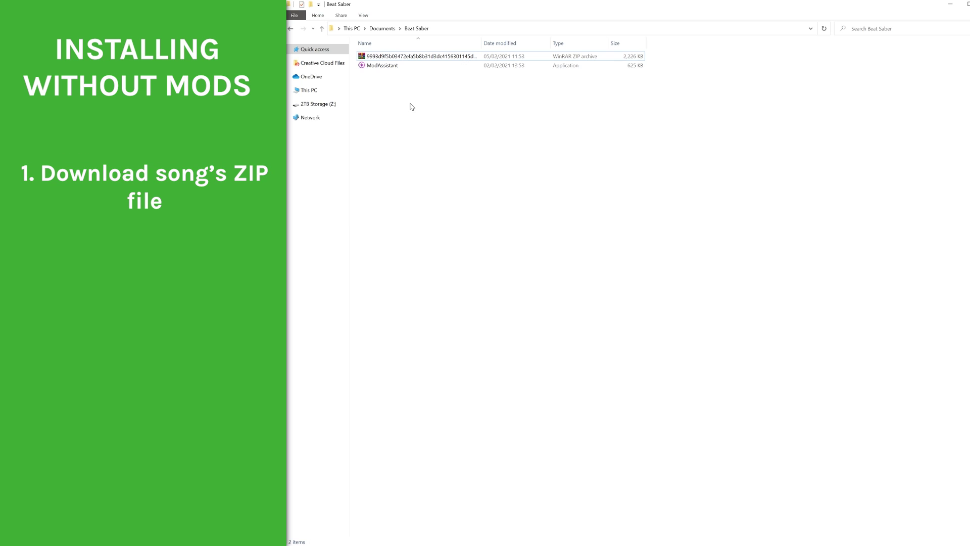
{"action": "right_click", "coordinate": [410, 104]}
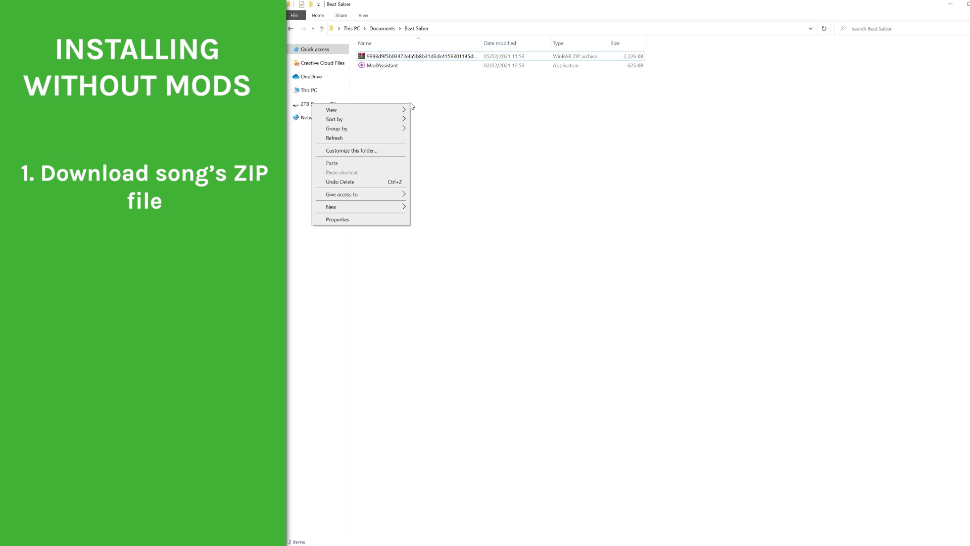
Create a ChiruChiru folder and extract all seven song files from the ZIP into it.
{"action": "left_click", "coordinate": [417, 208]}
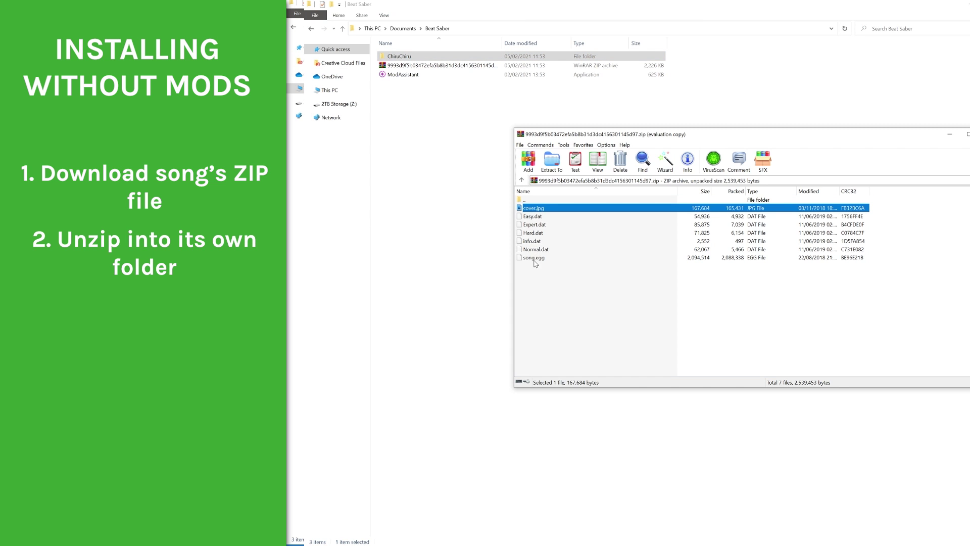
{"action": "left_click", "coordinate": [535, 259], "text": "shift"}
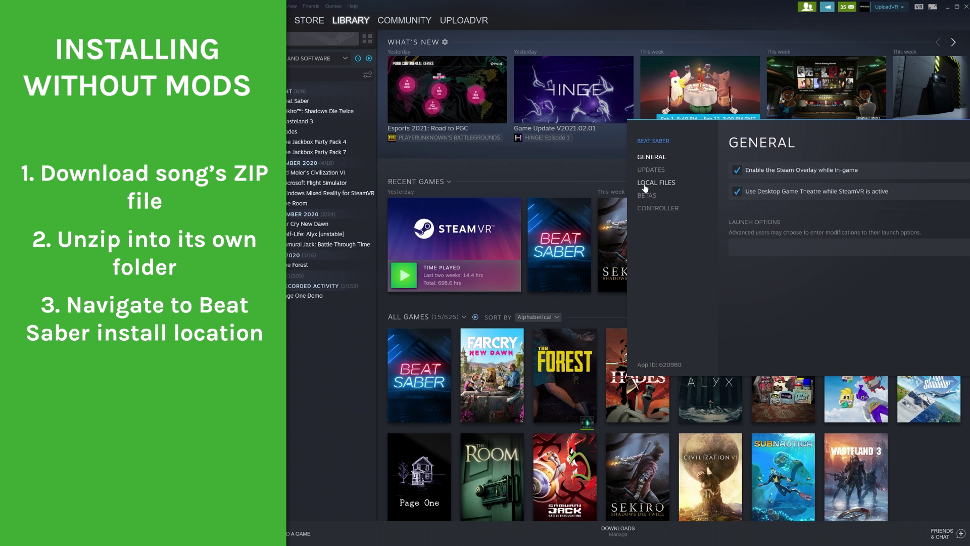
{"action": "left_click", "coordinate": [651, 183]}
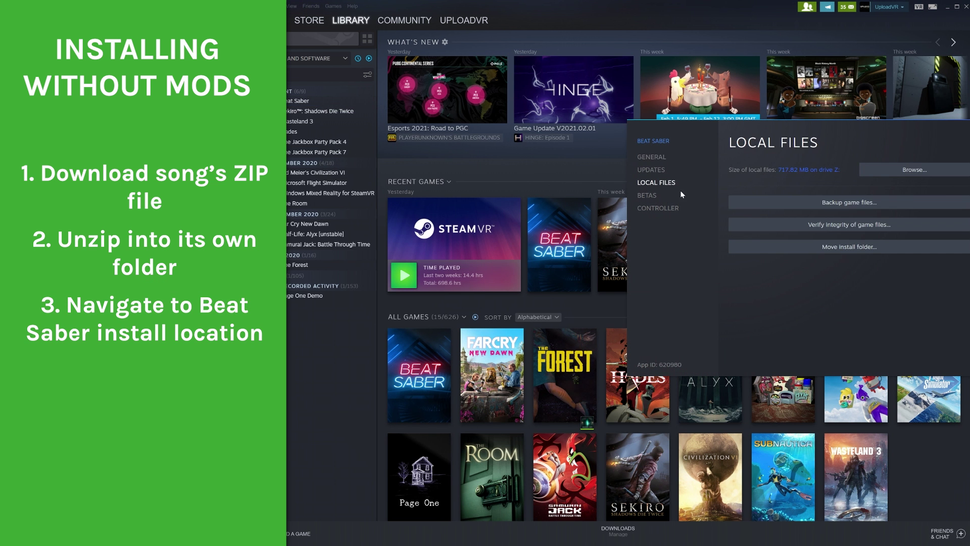
Open Beat Saber_Data\CustomLevels in the game's install folder and move the ChiruChiru folder into it.
{"action": "left_click", "coordinate": [890, 174]}
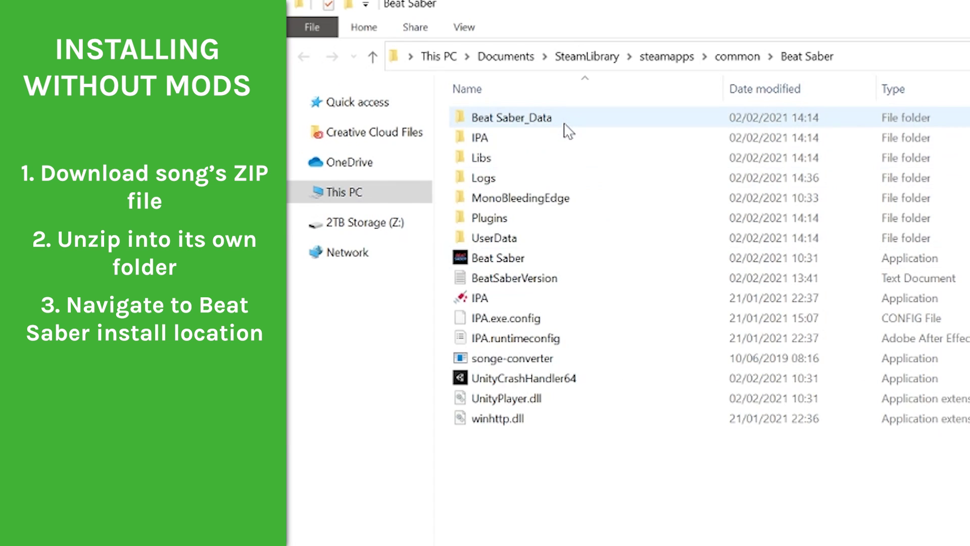
{"action": "double_click", "coordinate": [565, 121]}
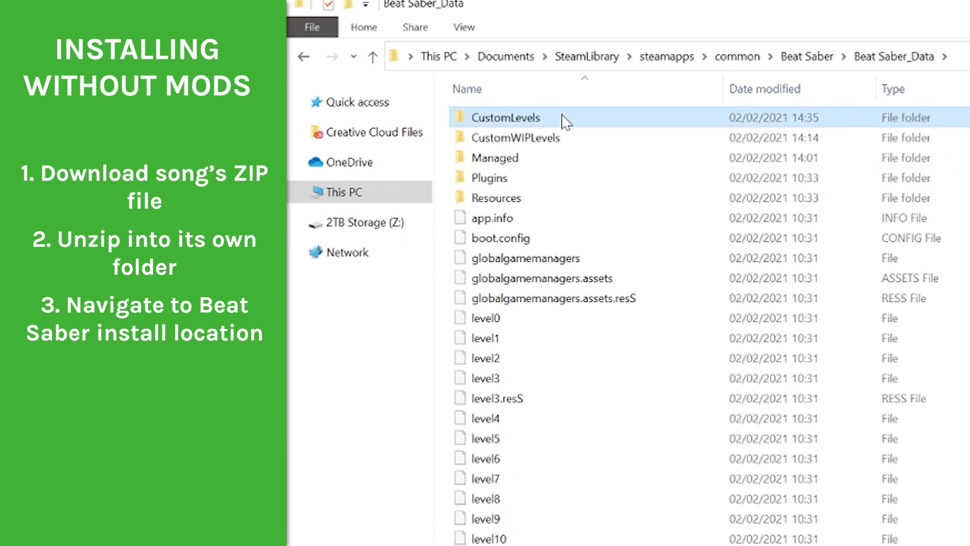
{"action": "double_click", "coordinate": [566, 121]}
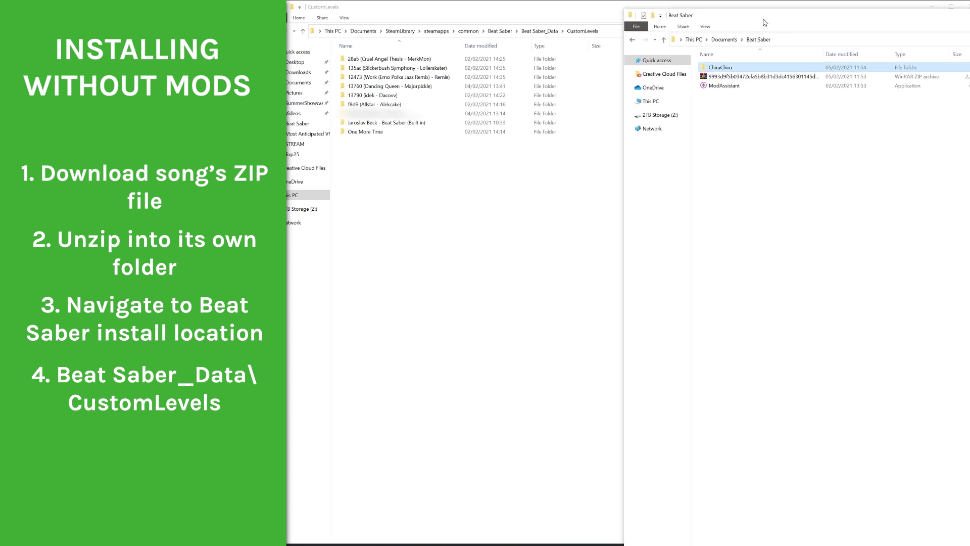
{"action": "left_click_drag", "start_coordinate": [767, 21], "coordinate": [791, 17]}
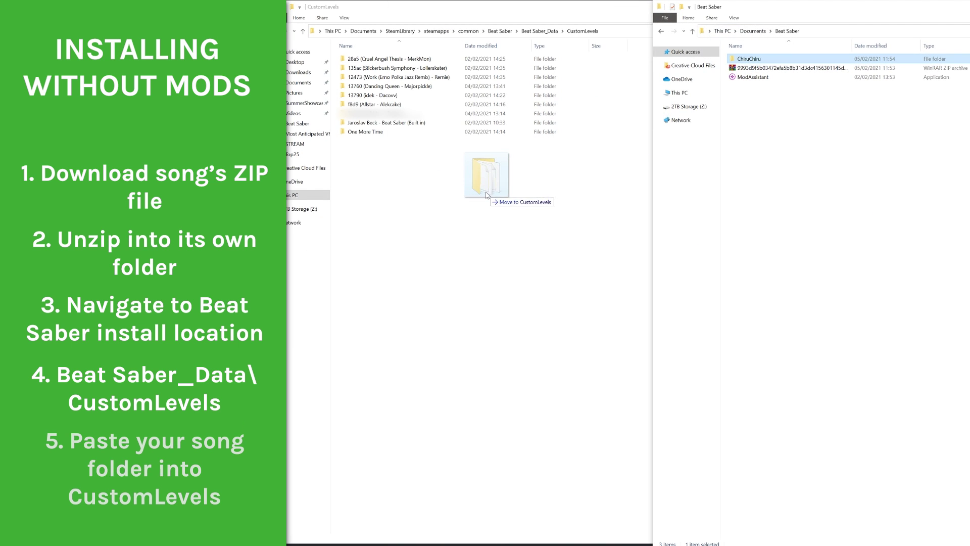